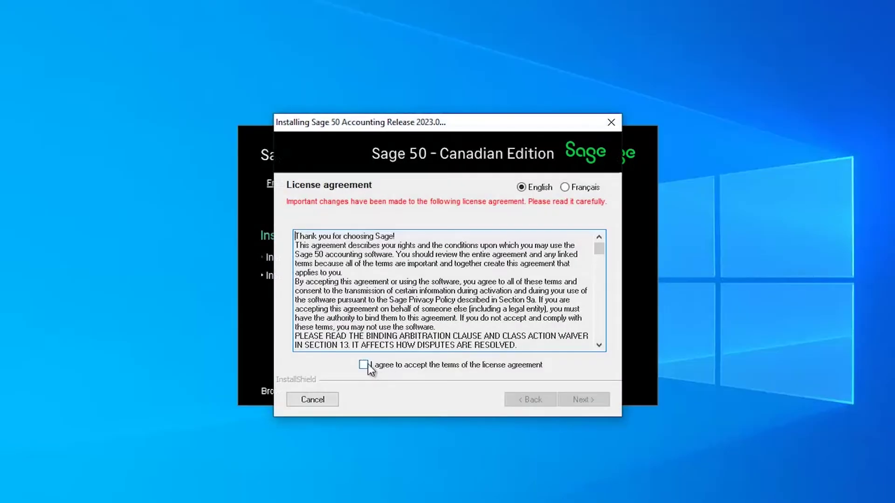
Accept the licence terms and continue past Resource Centre, Windows Firewall and installation-type pages.
{"action": "left_click", "coordinate": [368, 365]}
{"action": "left_click", "coordinate": [586, 403]}
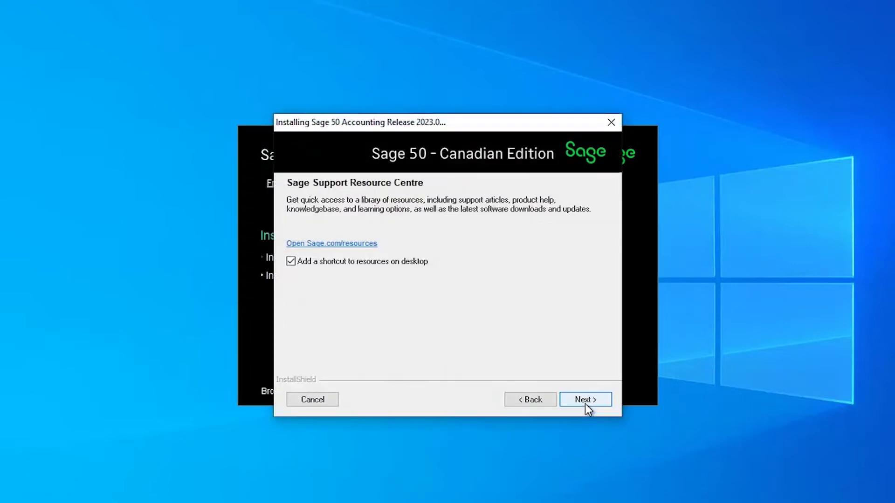
{"action": "left_click", "coordinate": [586, 404]}
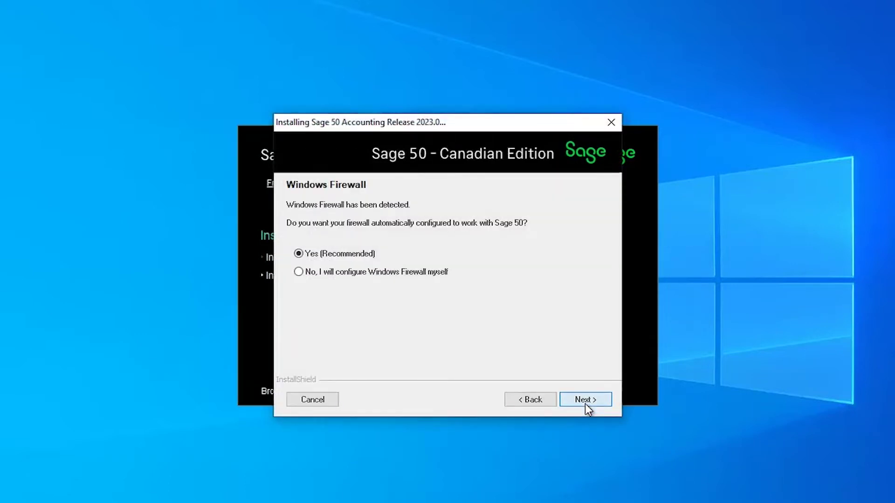
{"action": "left_click", "coordinate": [585, 403]}
{"action": "left_click", "coordinate": [585, 404]}
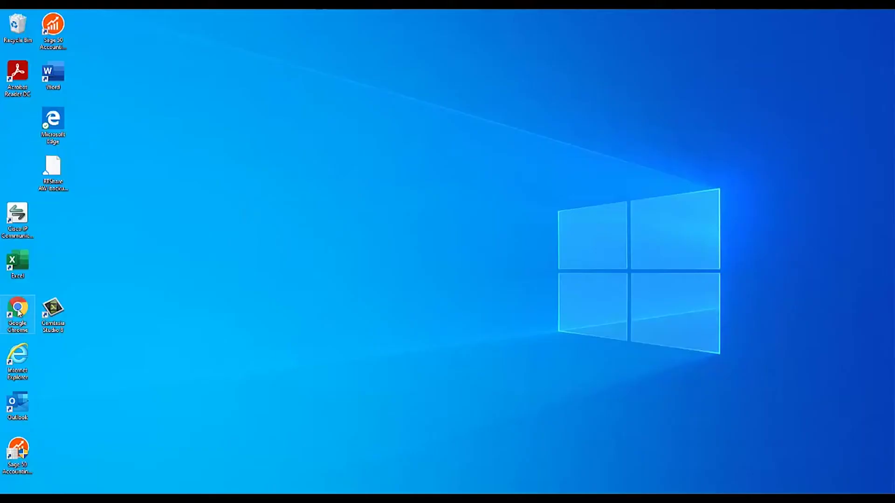
Launch Chrome, go to customers.sagenorthamerica.com and open the portal's Log on page.
{"action": "double_click", "coordinate": [19, 310]}
{"action": "left_click", "coordinate": [212, 95]}
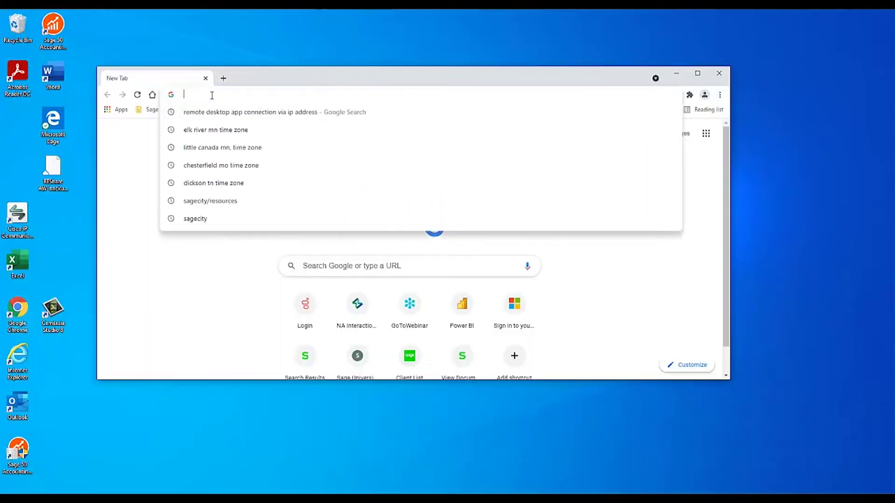
{"action": "type", "text": "customer."}
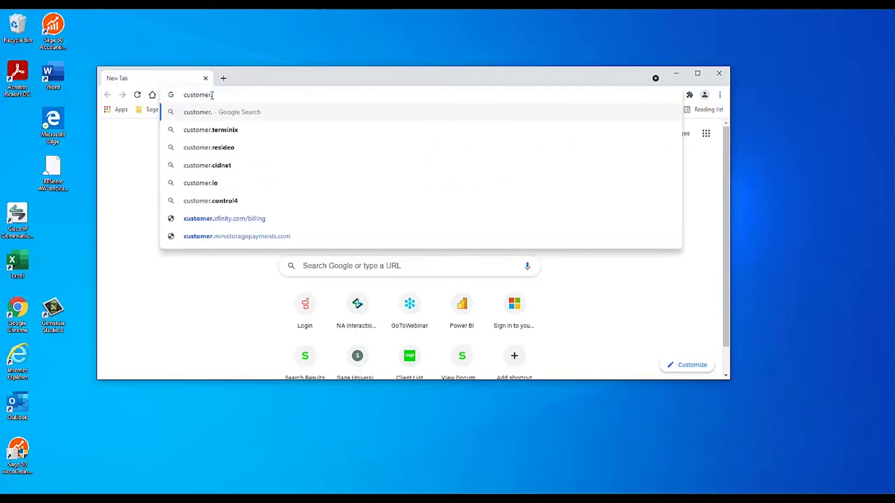
{"action": "key", "text": "BackSpace"}
{"action": "type", "text": "s."}
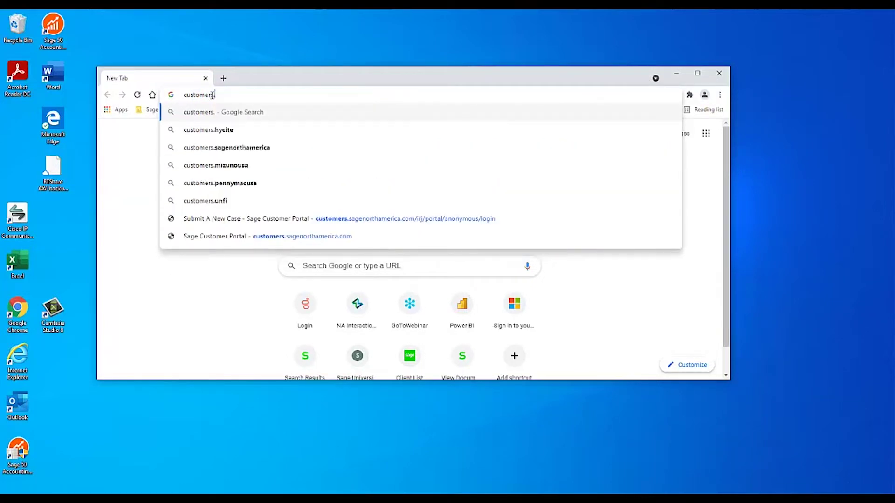
{"action": "type", "text": "sagenorthameric"}
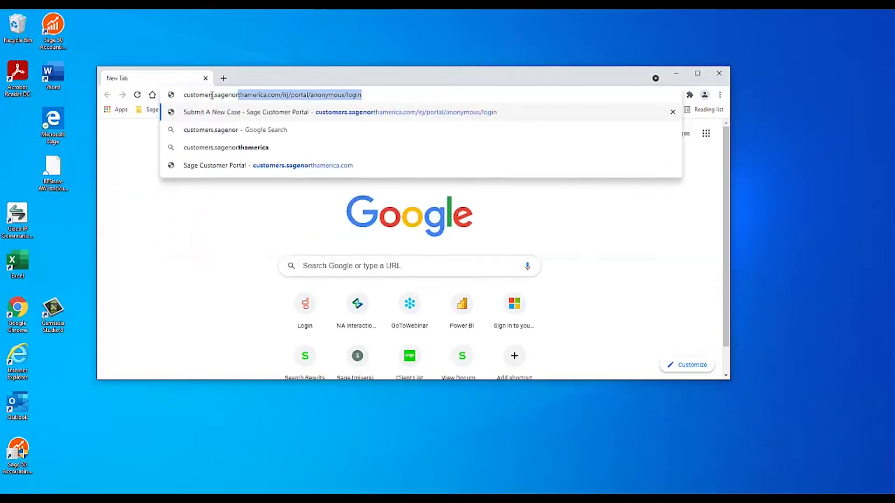
{"action": "type", "text": "a.com"}
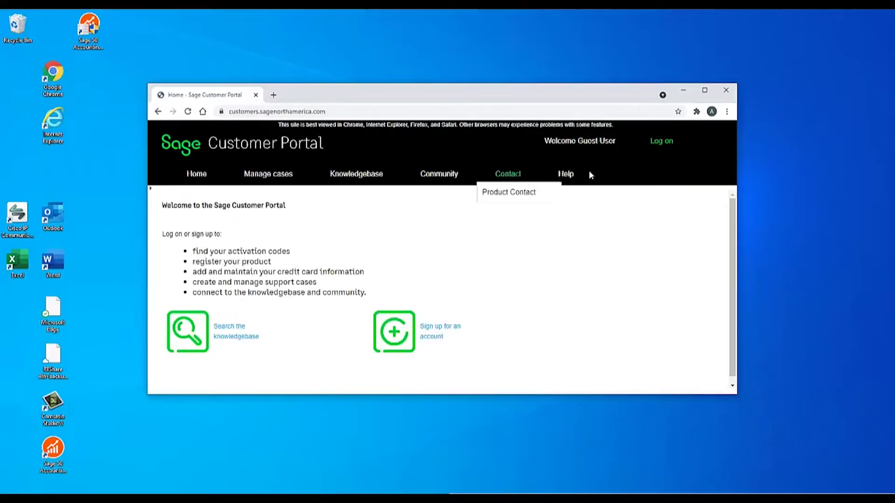
{"action": "left_click", "coordinate": [669, 142]}
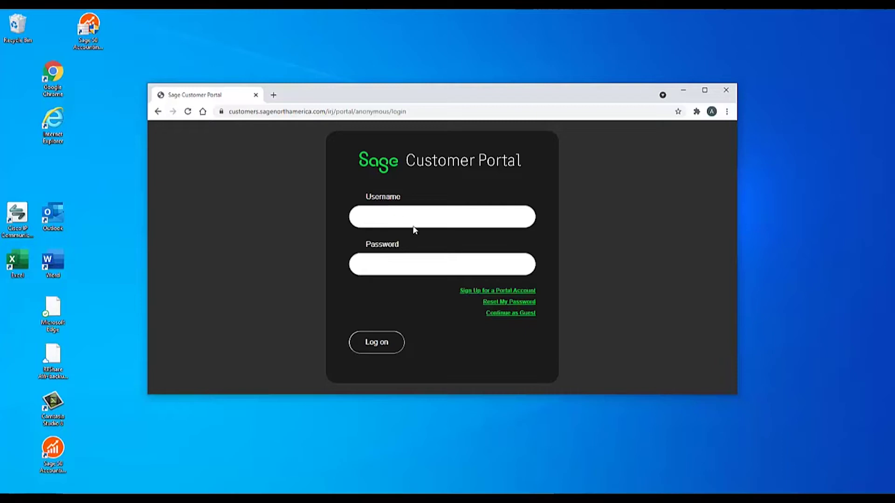
Open the 'Sign Up for a Portal Account' window and move it to the left.
{"action": "left_click", "coordinate": [491, 295]}
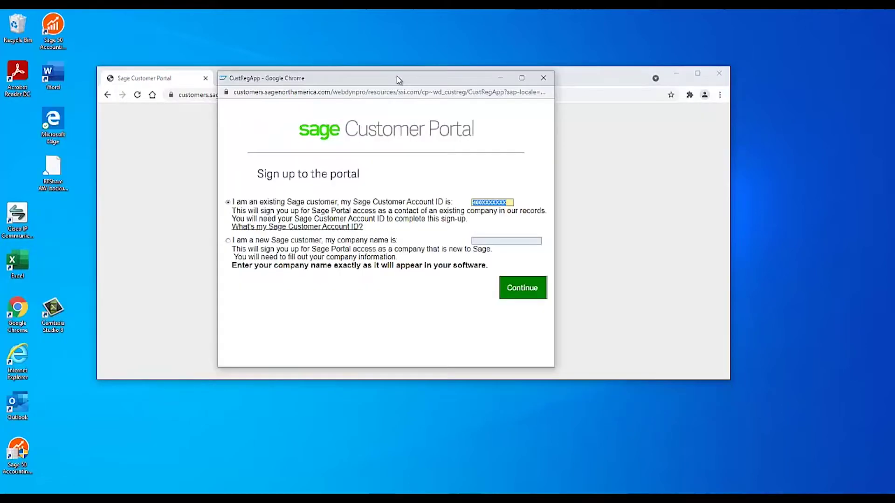
{"action": "left_click_drag", "start_coordinate": [398, 80], "coordinate": [383, 79]}
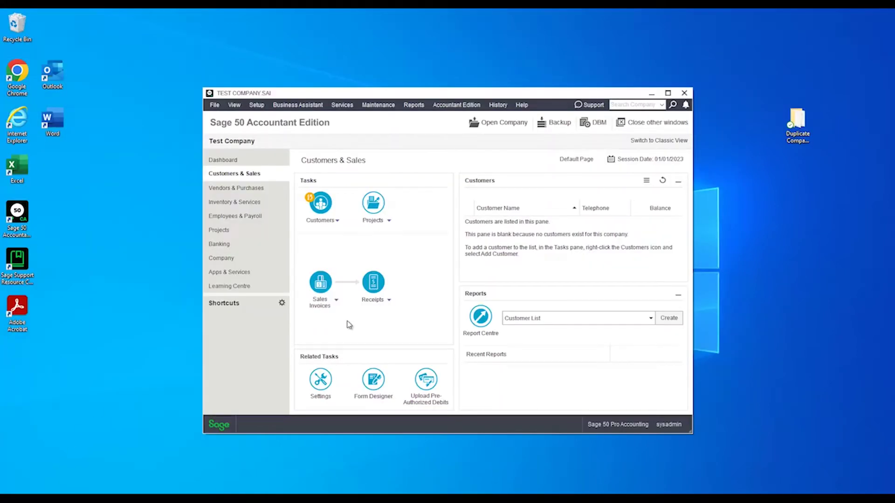
Read the Serial and Key Code under Help > About > Support Info, then close both dialogs.
{"action": "left_click", "coordinate": [523, 106]}
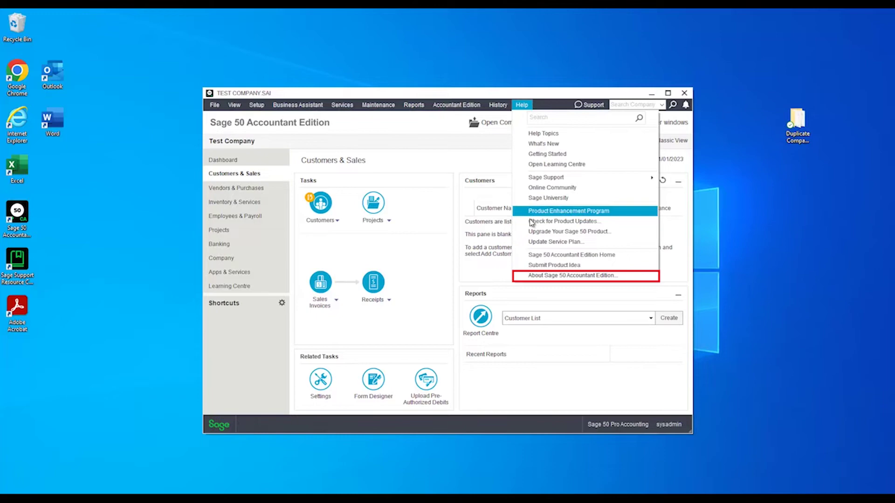
{"action": "left_click", "coordinate": [533, 276]}
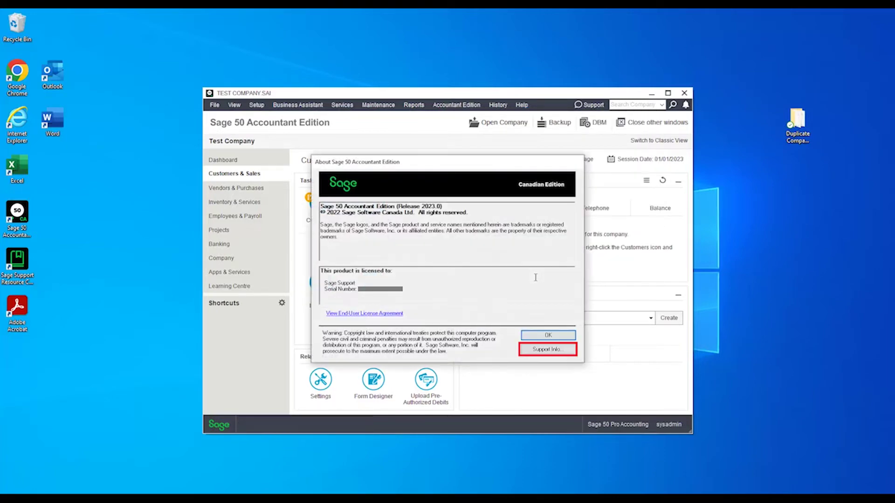
{"action": "left_click", "coordinate": [539, 353]}
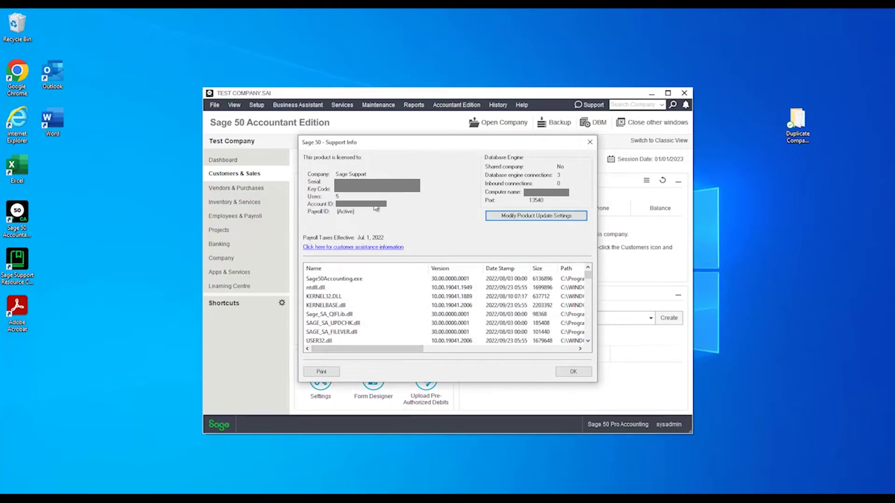
{"action": "left_click", "coordinate": [573, 371]}
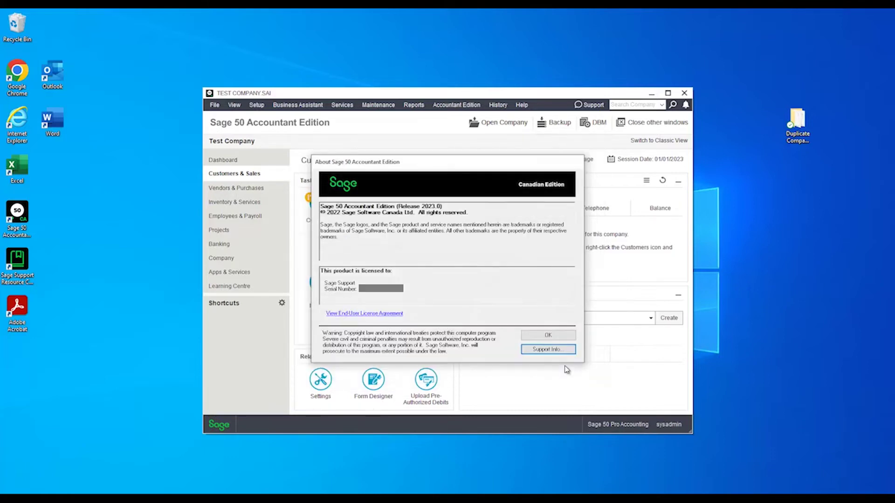
{"action": "left_click", "coordinate": [554, 337]}
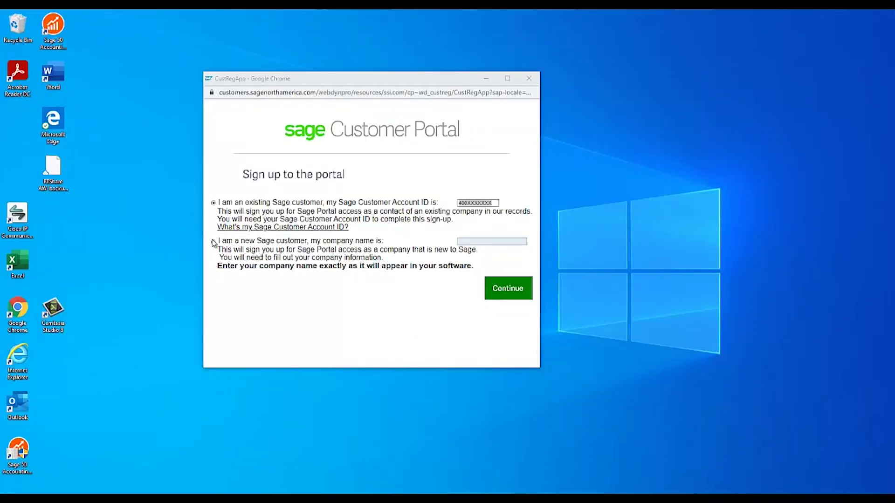
Sign up as a new Sage customer and submit the company name.
{"action": "left_click", "coordinate": [213, 242]}
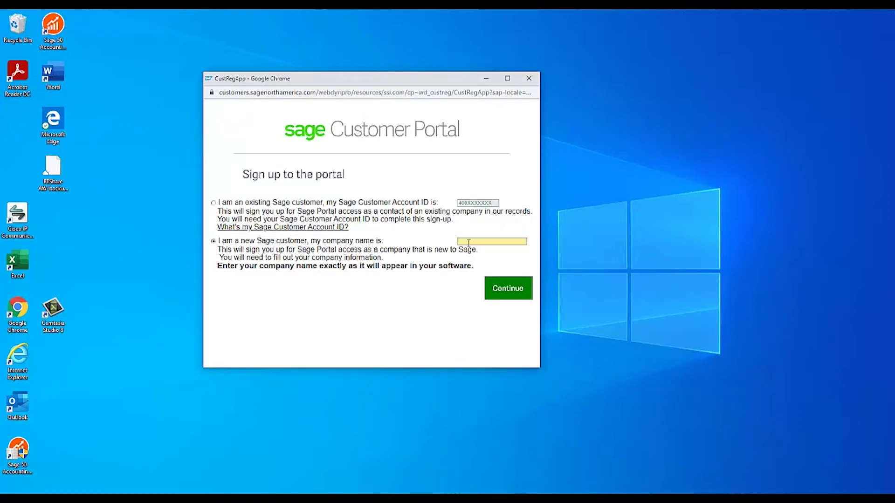
{"action": "type", "text": "Jade Dragon Tea Shop"}
{"action": "left_click", "coordinate": [503, 297]}
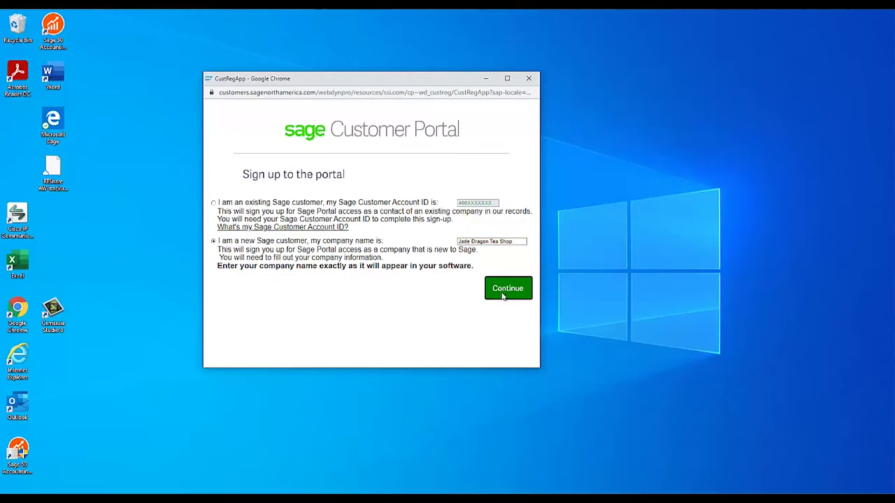
Fill in the company's street address and city, choosing Georgia as the region.
{"action": "key", "text": "Tab"}
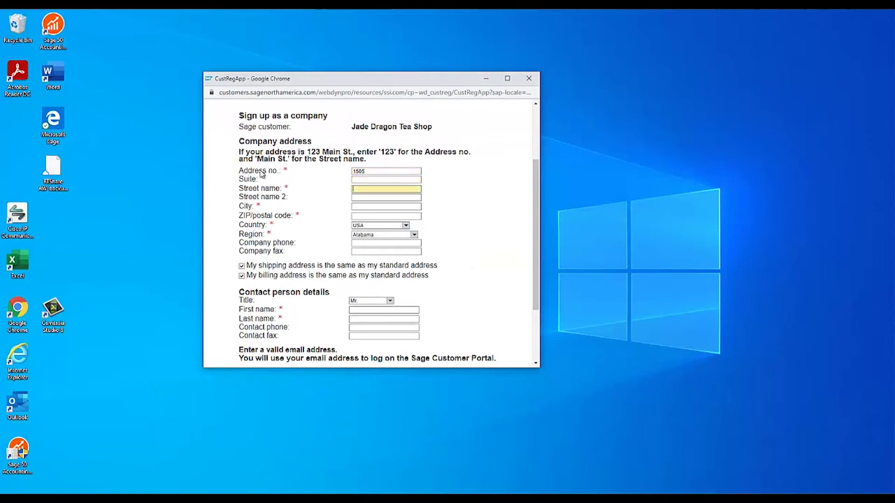
{"action": "key", "text": "Tab"}
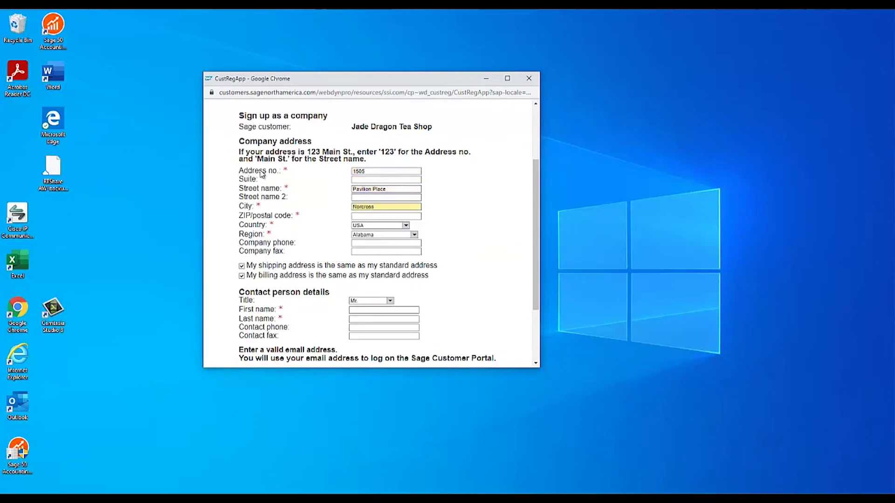
{"action": "key", "text": "Tab"}
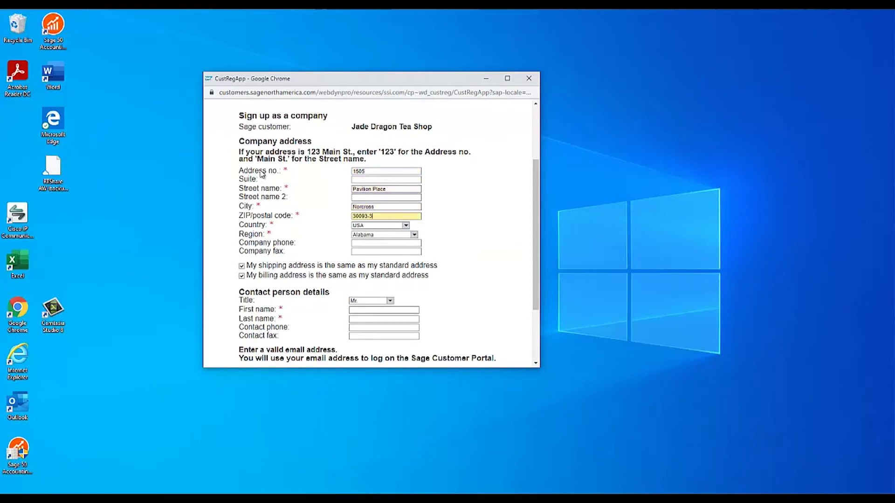
{"action": "left_click", "coordinate": [376, 235]}
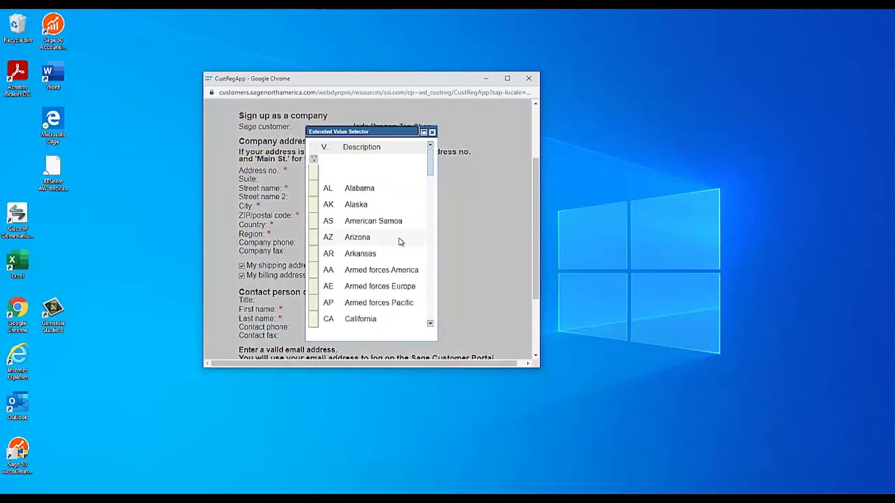
{"action": "scroll", "coordinate": [320, 276], "scroll_direction": "down", "scroll_amount": 3}
{"action": "left_click", "coordinate": [321, 271]}
Enter the company phone number and remaining details, then submit the sign-up form.
{"action": "left_click", "coordinate": [362, 243]}
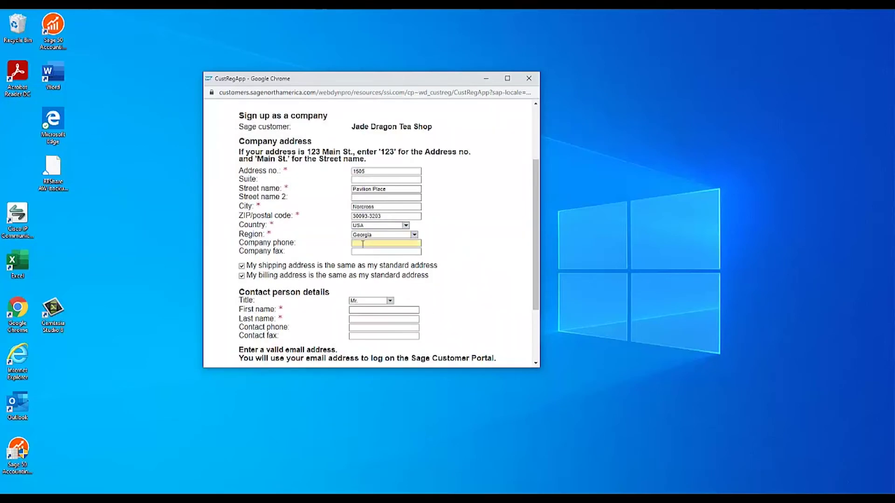
{"action": "key", "text": "Tab"}
{"action": "left_click", "coordinate": [373, 310]}
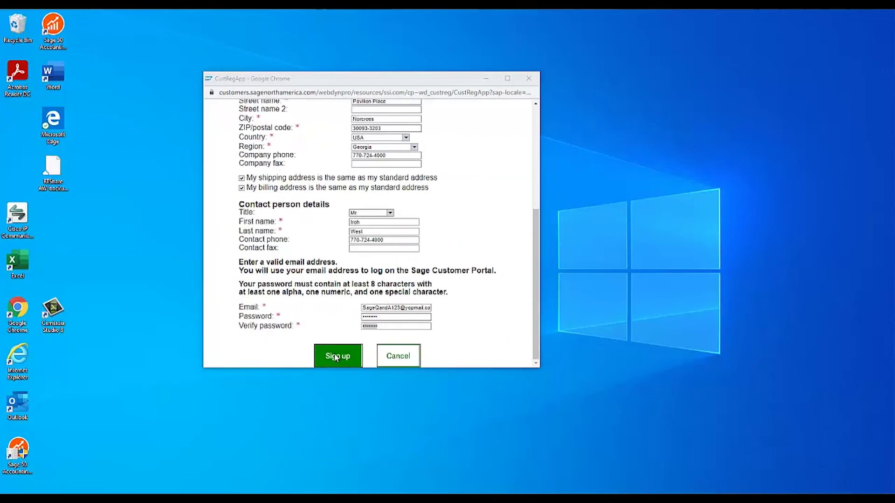
{"action": "left_click", "coordinate": [345, 357]}
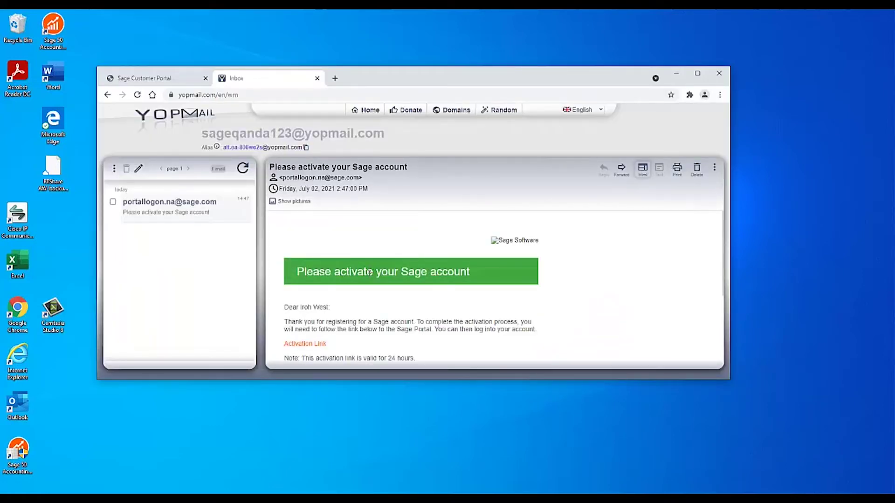
Follow the Activation Link in the Sage email to activate the portal account.
{"action": "scroll", "coordinate": [367, 275], "scroll_direction": "down", "scroll_amount": 2}
{"action": "scroll", "coordinate": [369, 278], "scroll_direction": "down", "scroll_amount": 1}
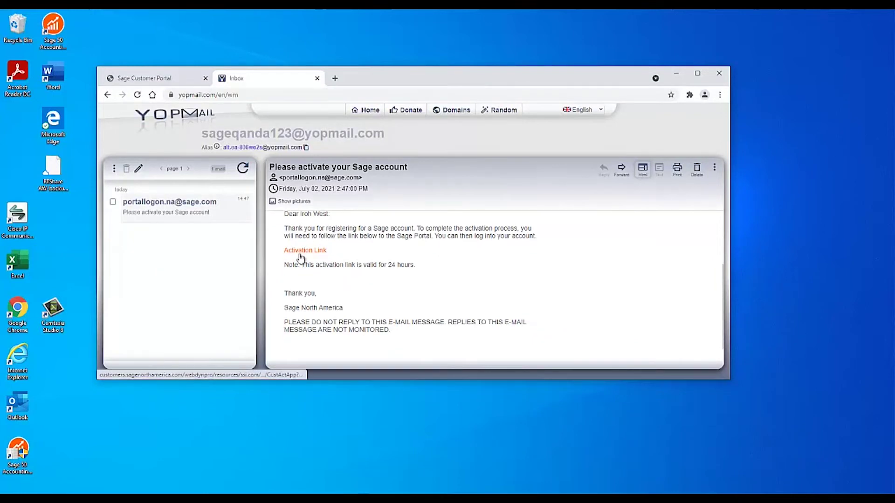
{"action": "left_click", "coordinate": [304, 252]}
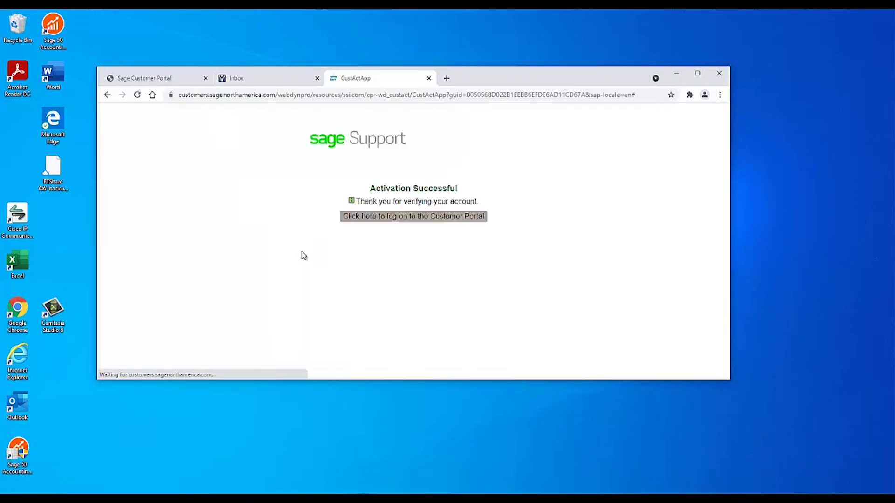
Log on to the Customer Portal with the new account's e-mail username and password.
{"action": "left_click", "coordinate": [382, 220]}
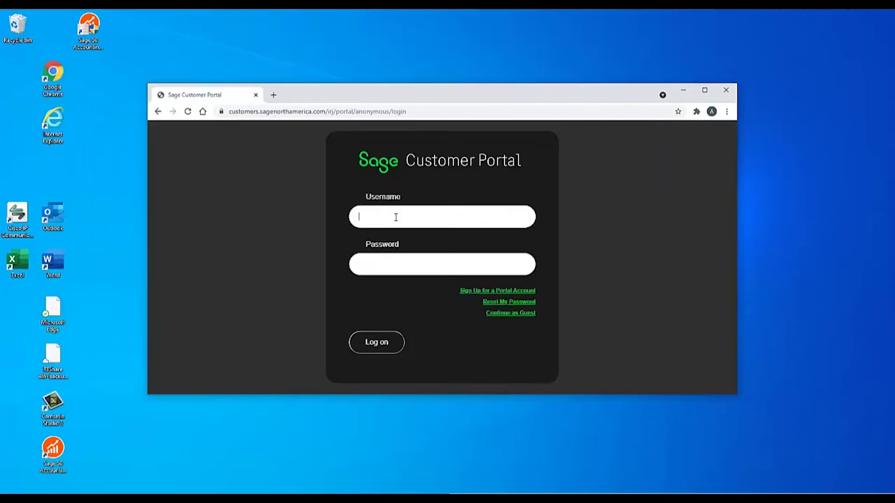
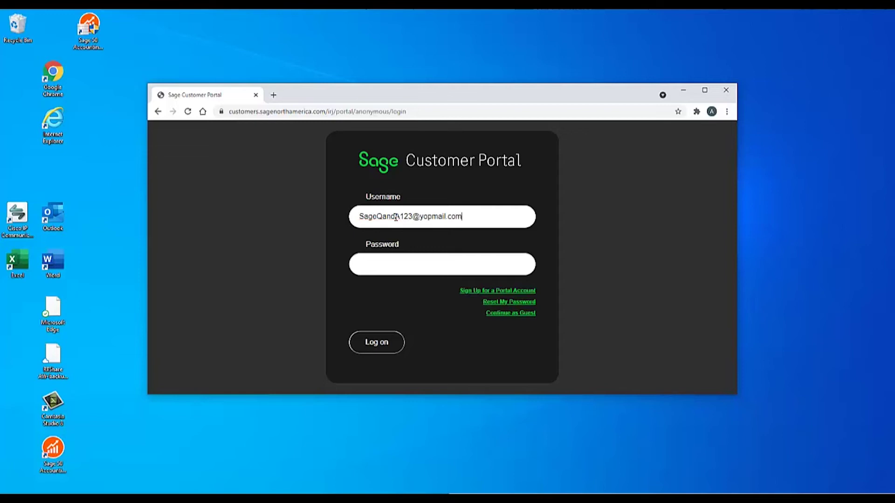
{"action": "left_click", "coordinate": [407, 268]}
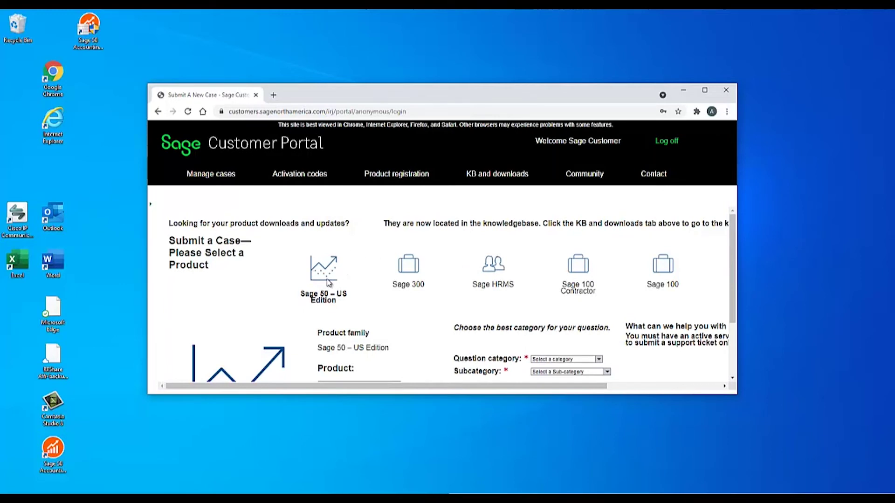
Pick the Sage 50 – US Edition tile and select Sage 50 Premium Accounting as the product.
{"action": "scroll", "coordinate": [332, 278], "scroll_direction": "down", "scroll_amount": 1}
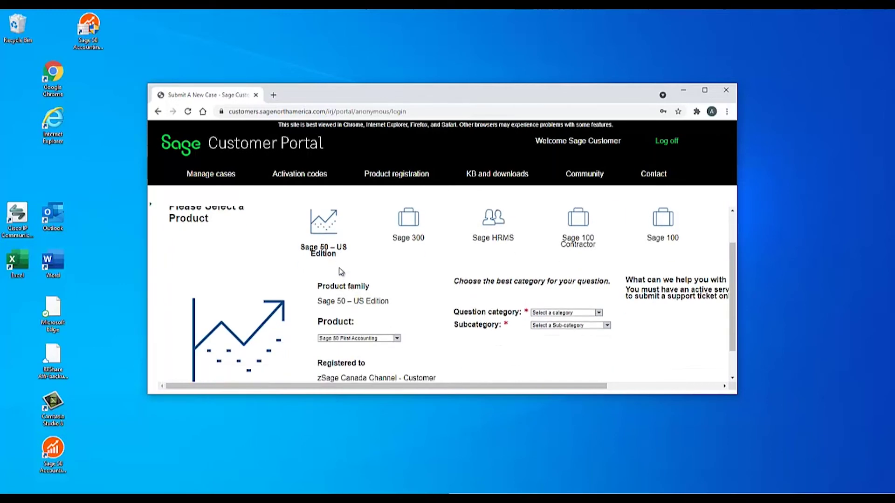
{"action": "left_click", "coordinate": [338, 242]}
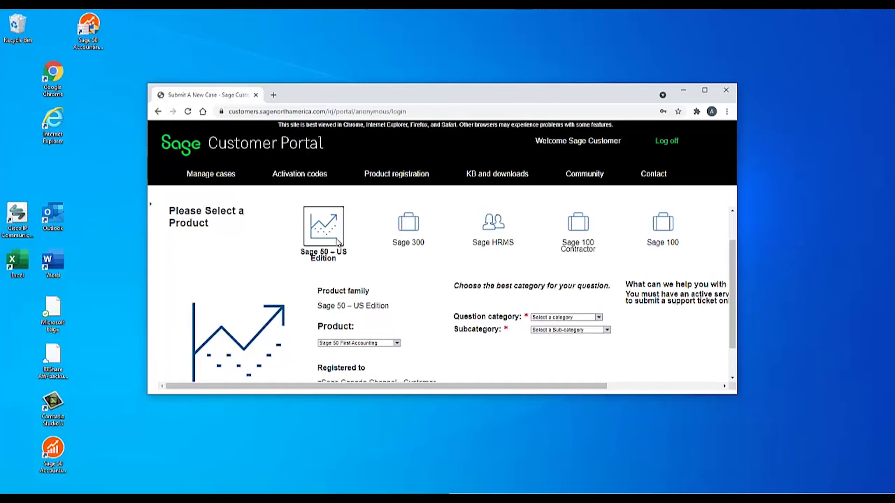
{"action": "scroll", "coordinate": [371, 289], "scroll_direction": "down", "scroll_amount": 1}
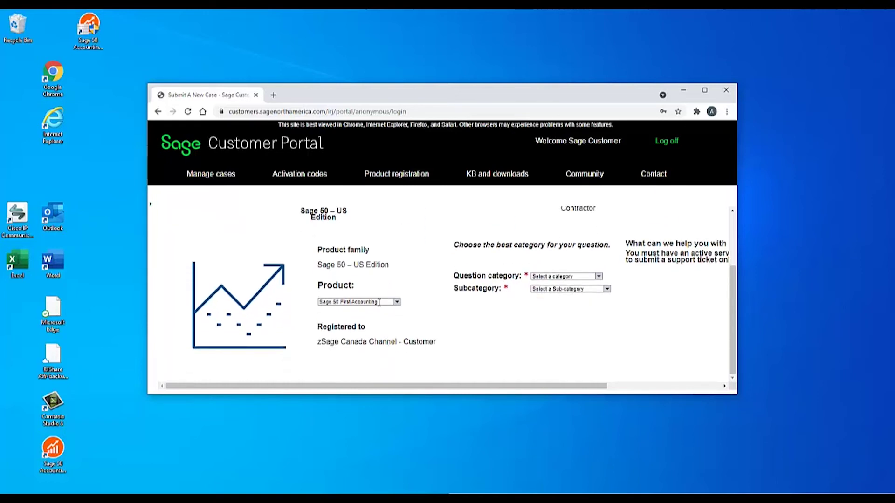
{"action": "left_click", "coordinate": [379, 302]}
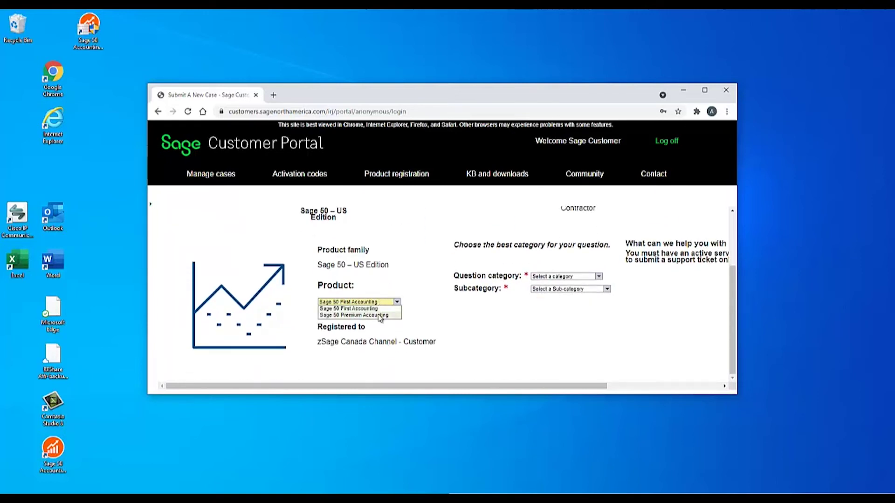
{"action": "left_click", "coordinate": [381, 316]}
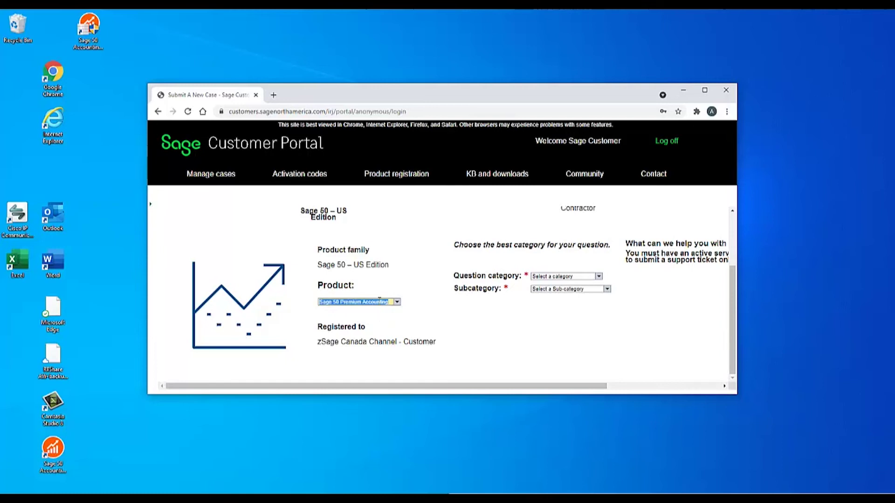
{"action": "scroll", "coordinate": [382, 298], "scroll_direction": "up", "scroll_amount": 2}
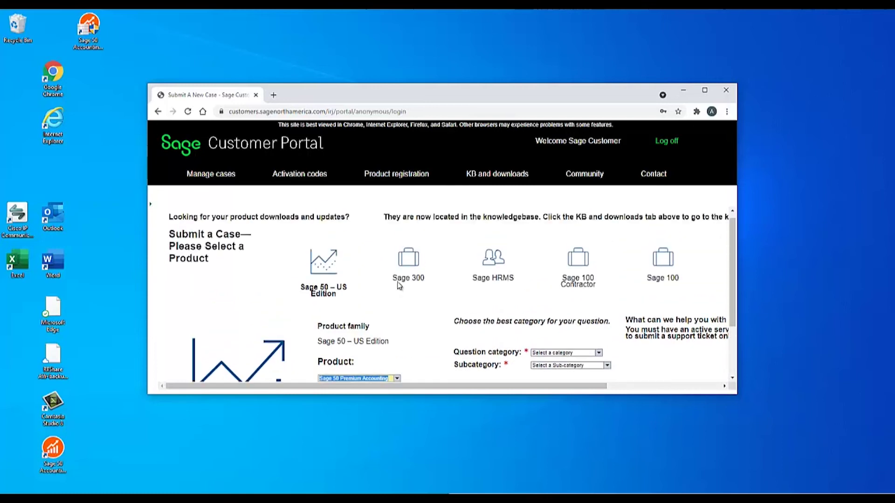
Open Activation codes > Details and scroll to the Product details table showing the serial.
{"action": "left_click", "coordinate": [307, 176]}
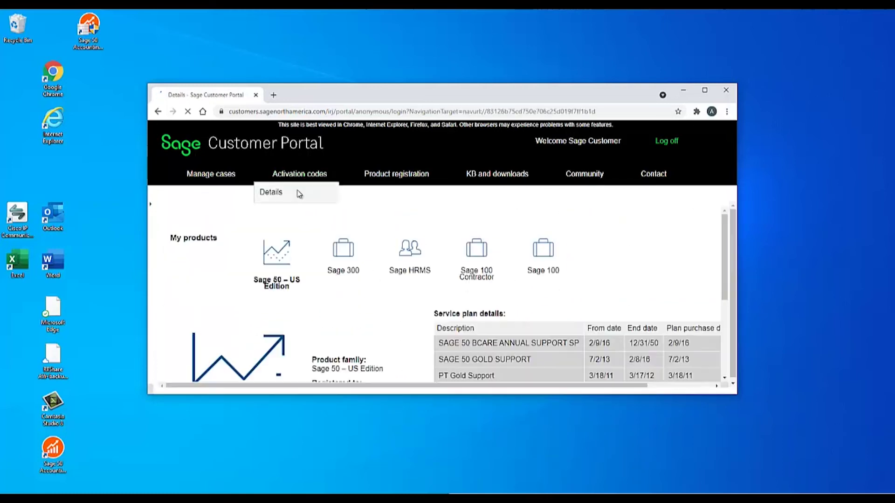
{"action": "left_click", "coordinate": [298, 193]}
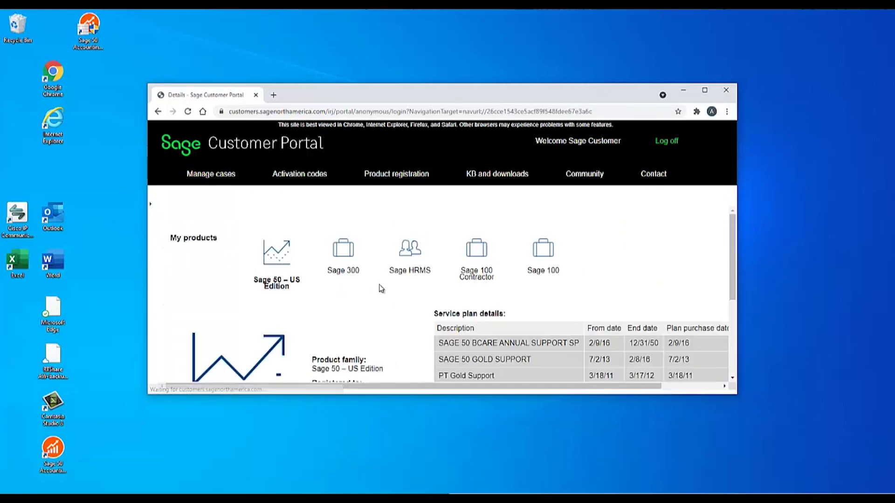
{"action": "scroll", "coordinate": [417, 291], "scroll_direction": "down", "scroll_amount": 1}
{"action": "scroll", "coordinate": [417, 291], "scroll_direction": "down", "scroll_amount": 2}
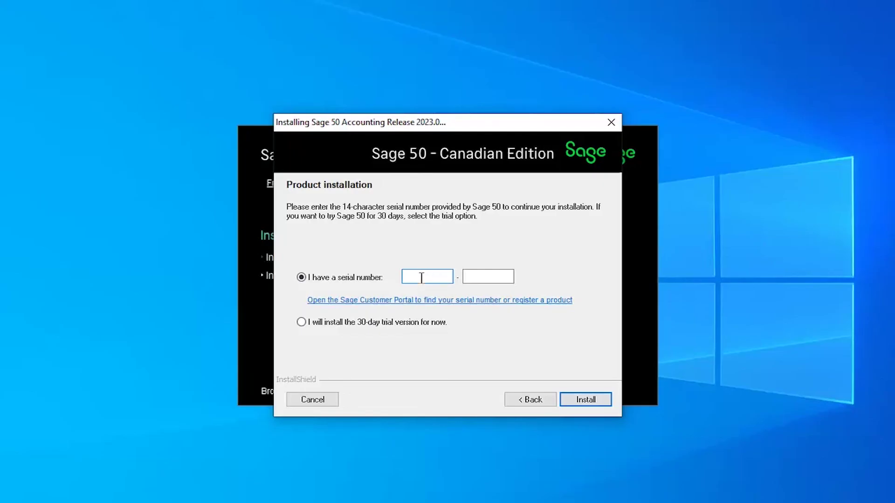
Paste the portal's serial number into the installer's serial-number boxes.
{"action": "key", "text": "ctrl+v"}
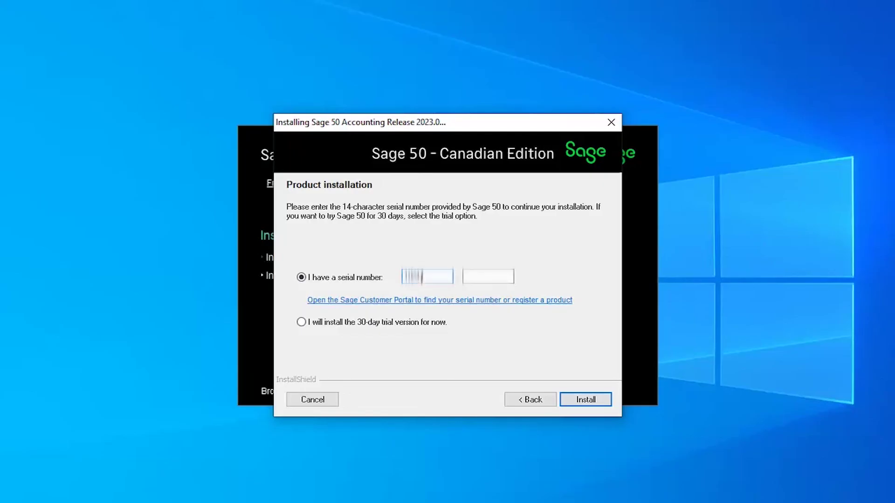
{"action": "type", "text": "XXXXXX"}
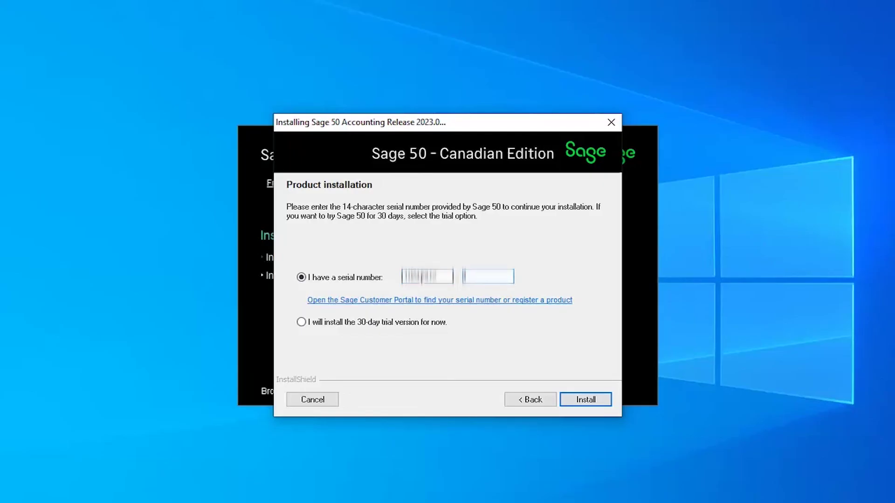